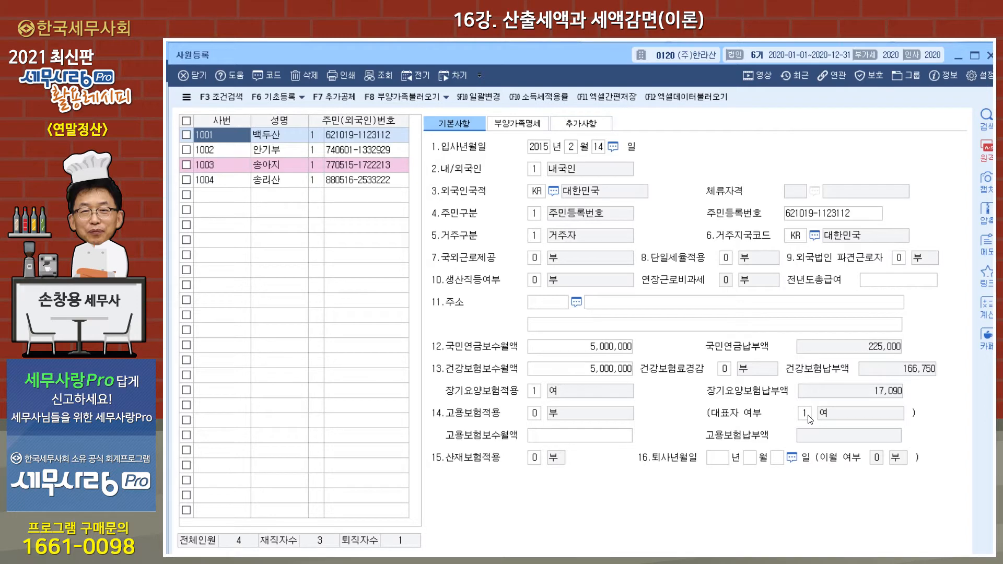
Review the registration records of the second to fourth employees and the fourth employee's additional details (추가사항).
left_click(293, 152)
left_click(291, 167)
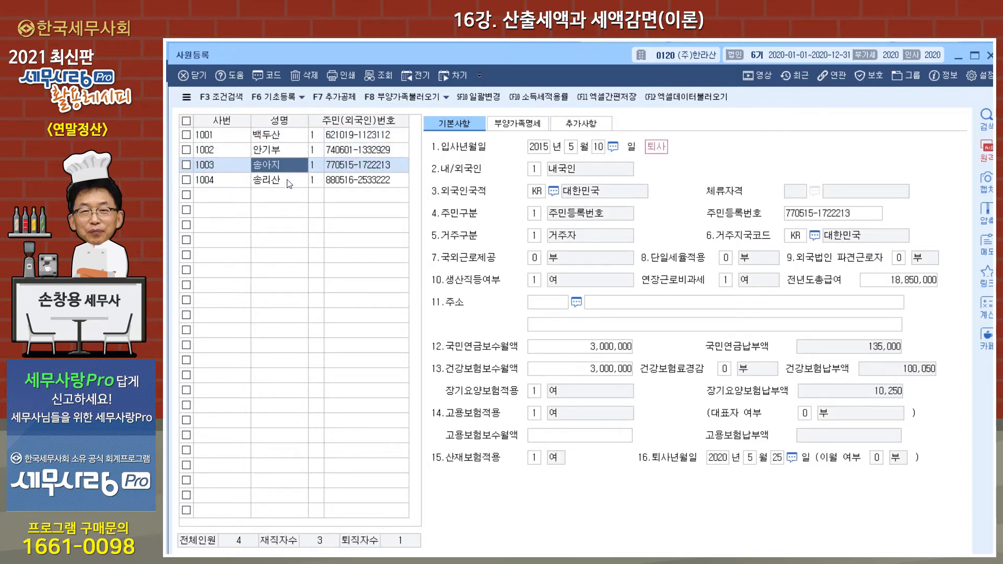
left_click(289, 183)
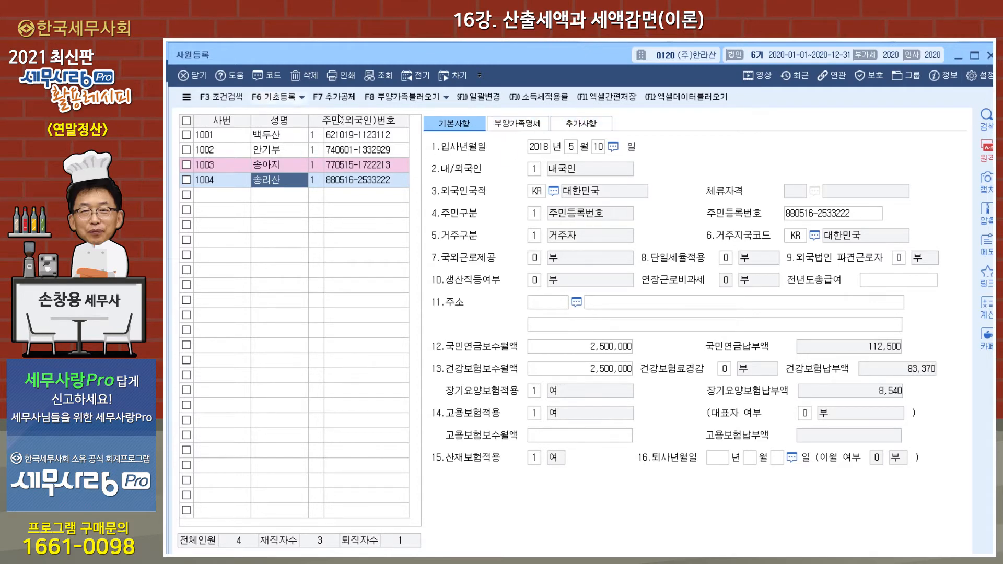
left_click(601, 125)
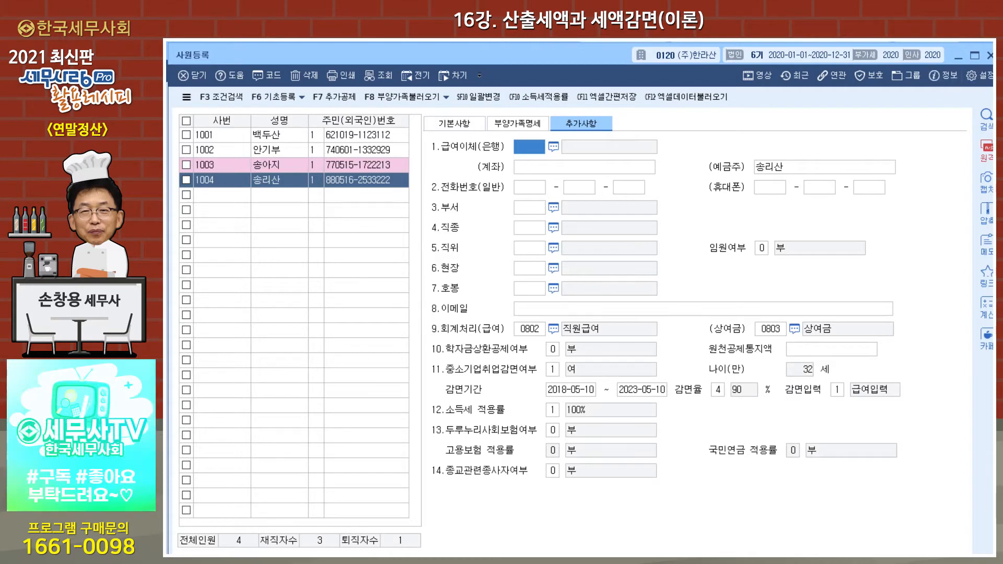
left_click(990, 54)
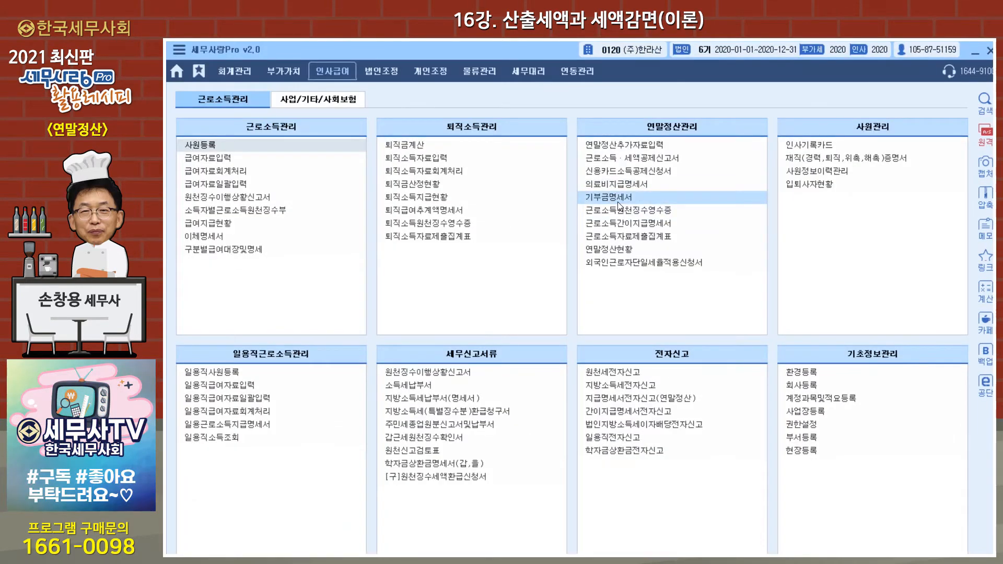
Open the allowance and deduction registration (수당공제) for payroll data entry (급여자료입력) and start a new allowance row classified as 비과세.
left_click(222, 162)
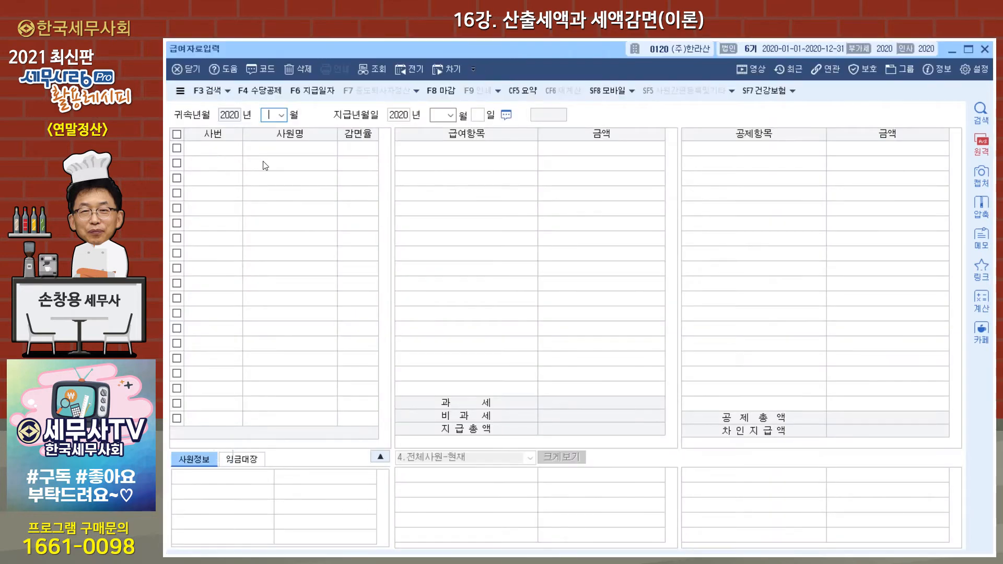
left_click(266, 95)
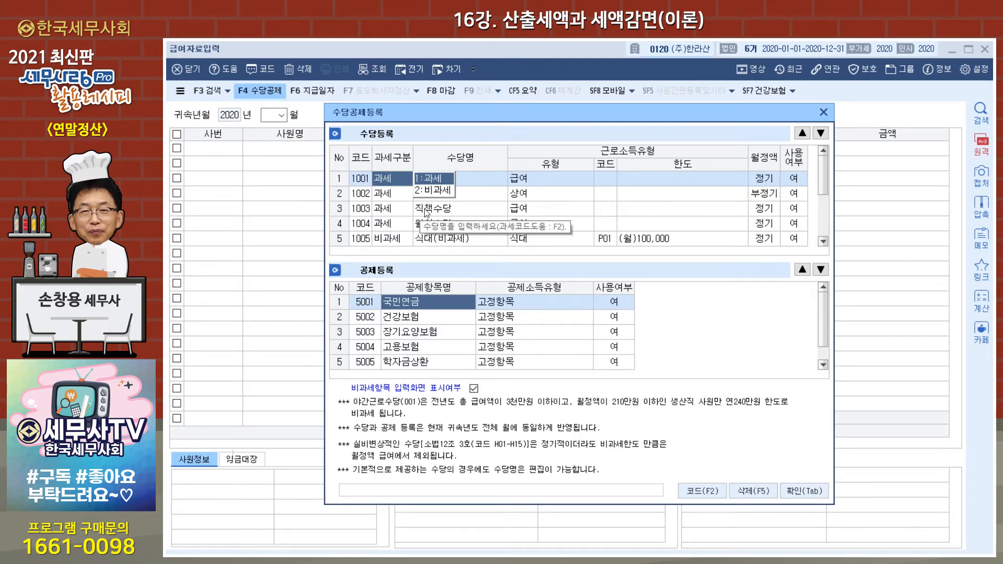
scroll(429, 211, "down", 2)
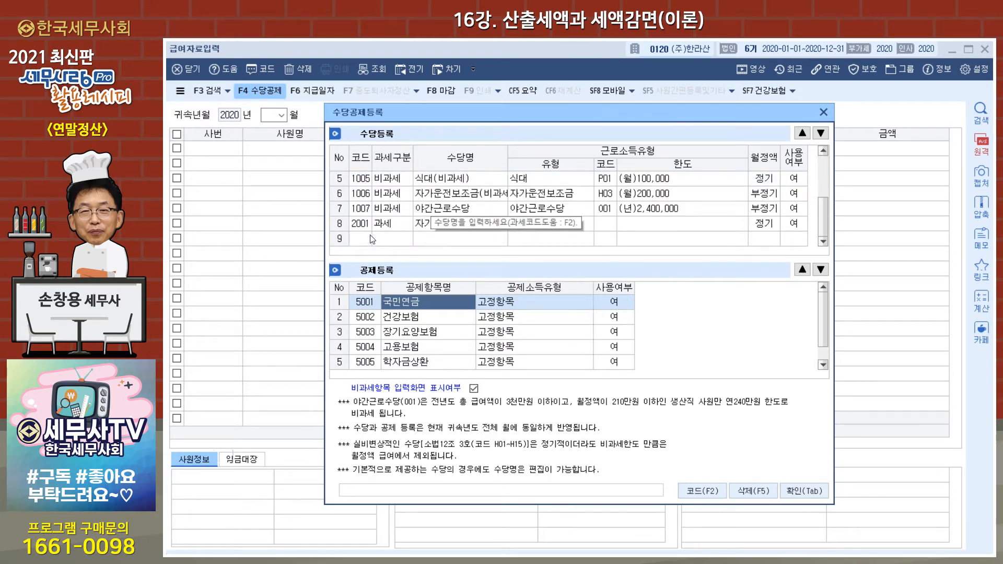
left_click(390, 240)
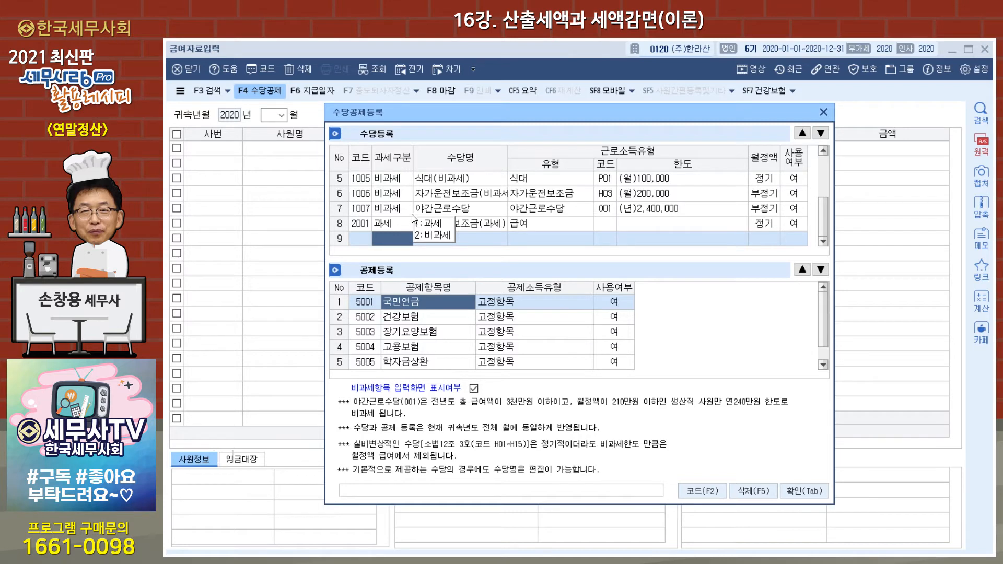
left_click(432, 238)
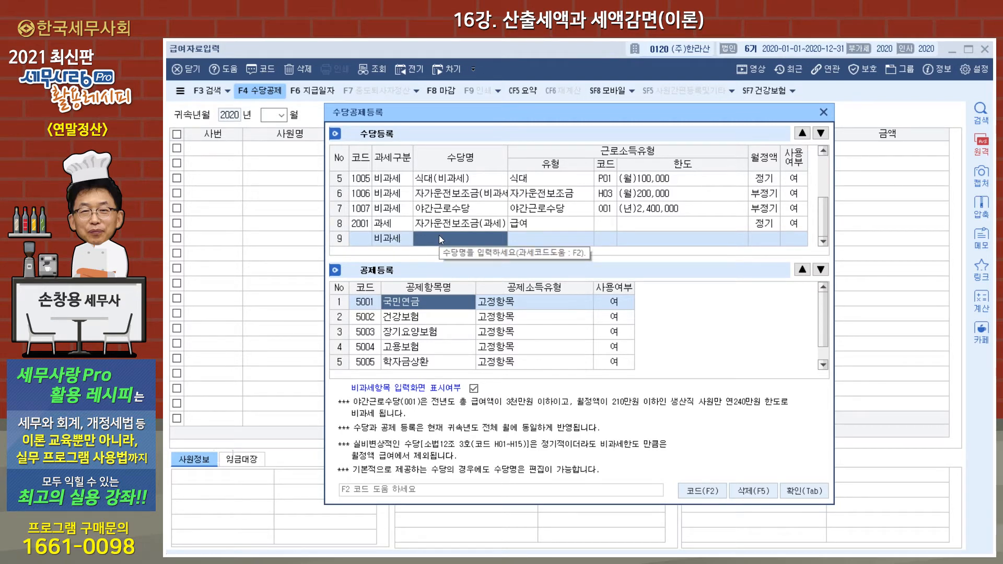
Look up 경영 to register non-taxable code T30 성과공유 중소기업 경영성과급 in the new row, and set the following row to 비과세.
key("F2")
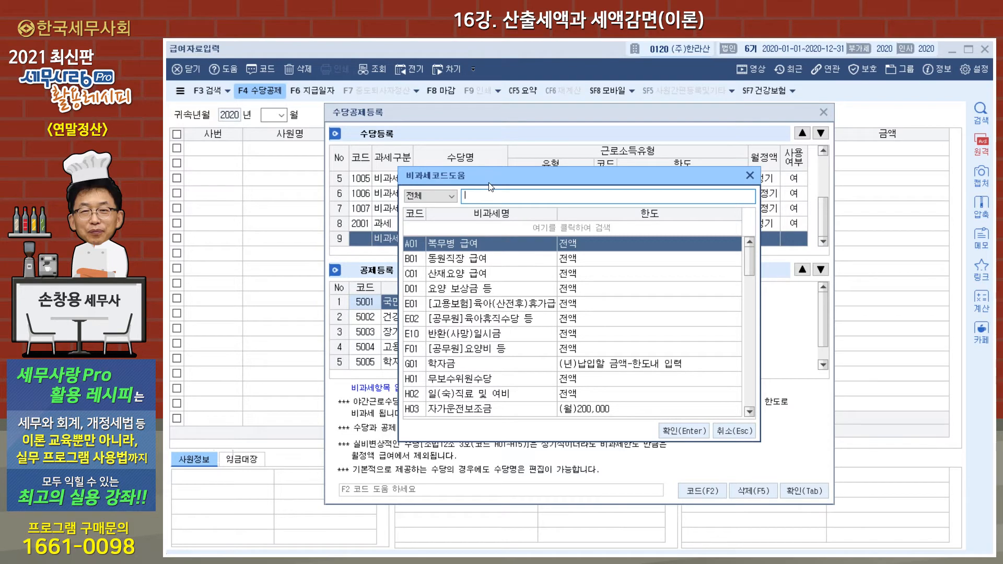
type("경")
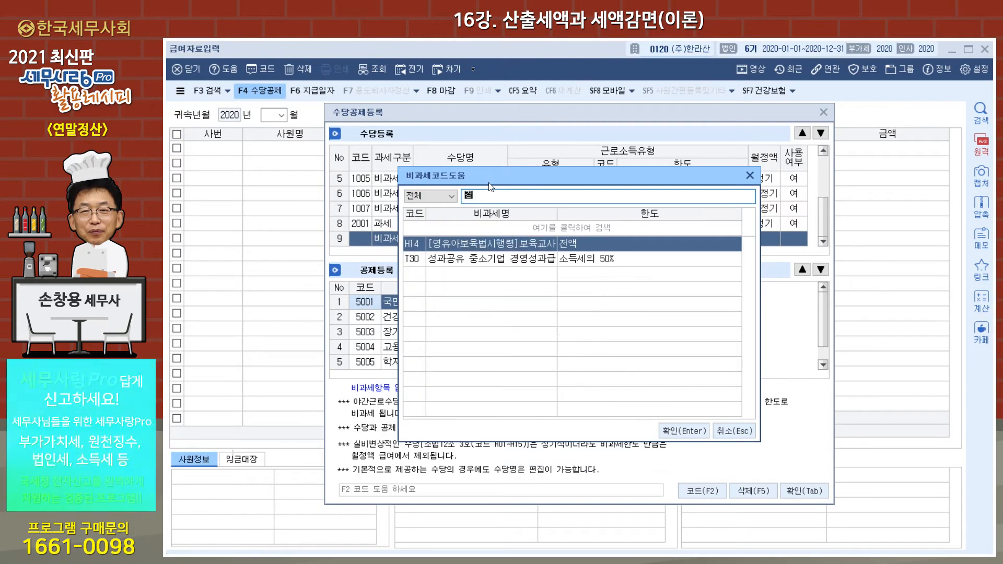
type("ㅇㅕ")
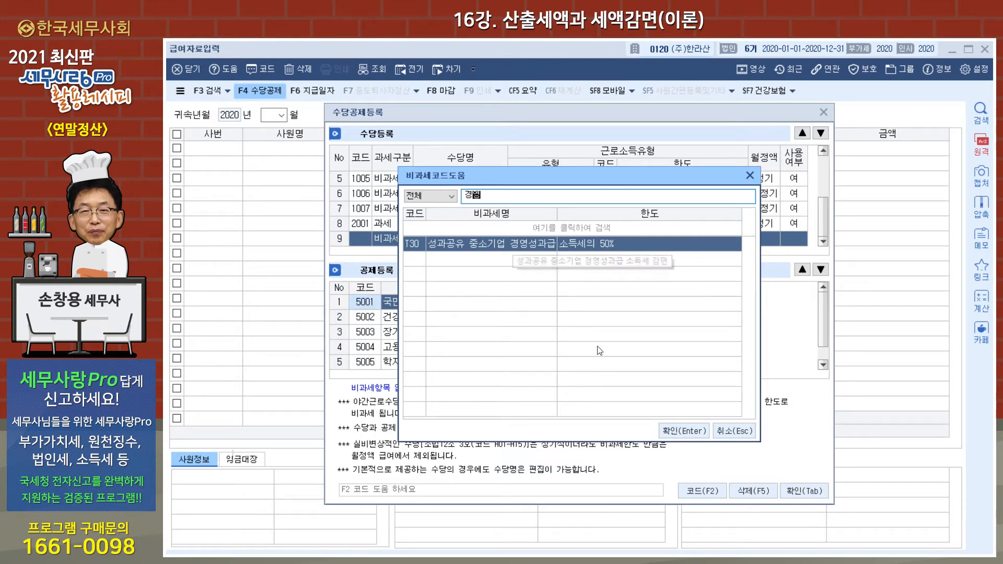
left_click(683, 430)
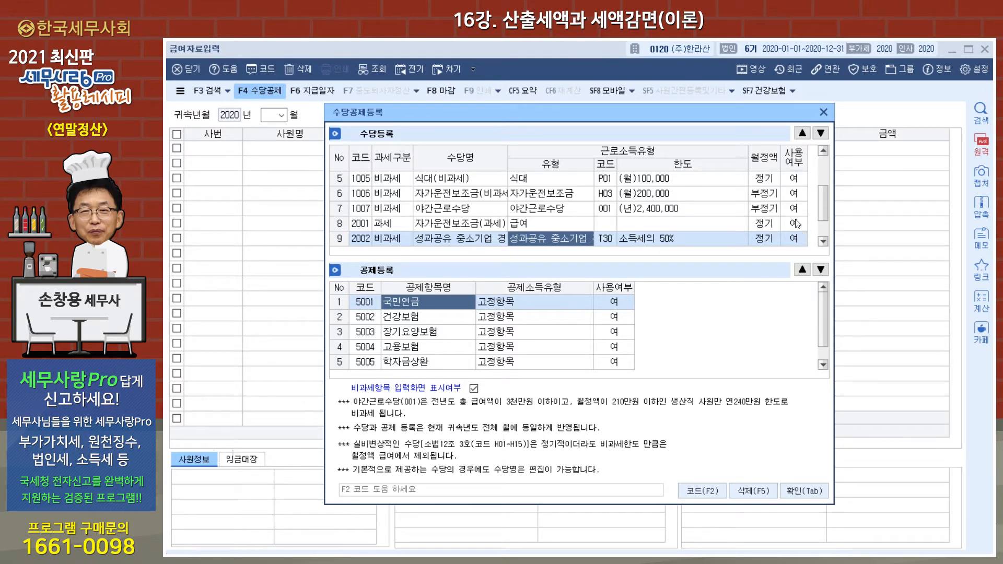
key("Return")
key("Return")
key("Return")
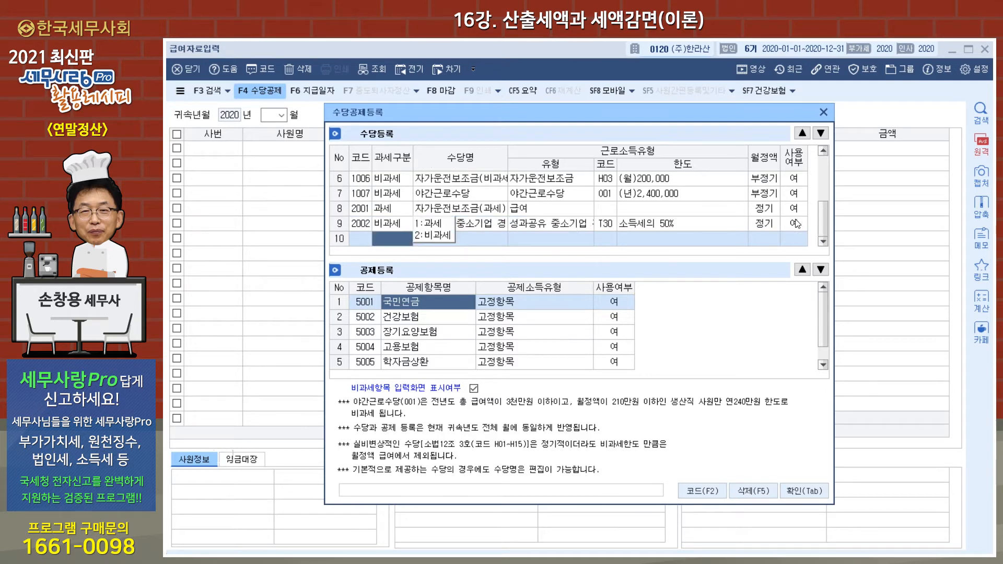
left_click(431, 236)
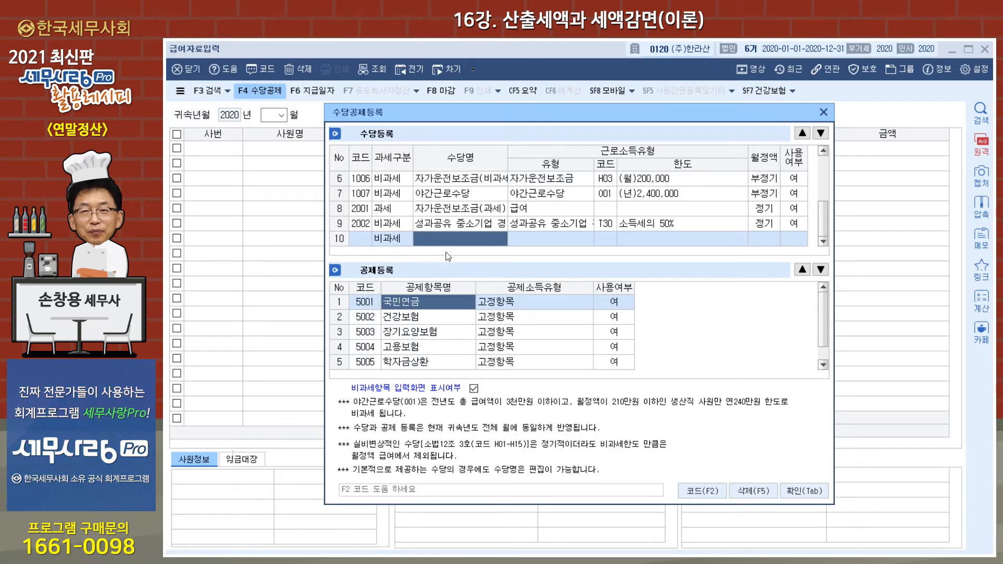
type("성과고")
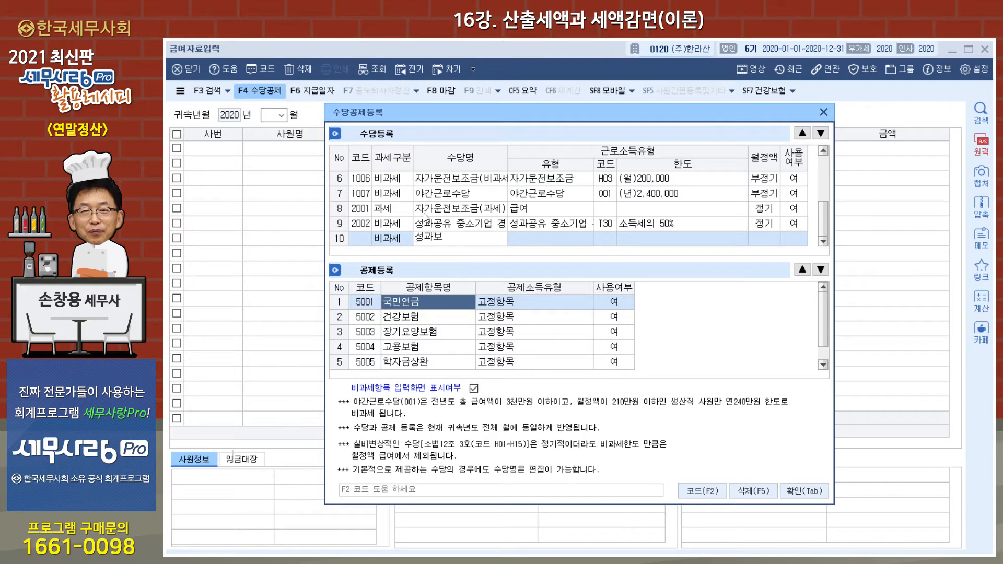
key("BackSpace")
key("BackSpace")
key("BackSpace")
key("BackSpace")
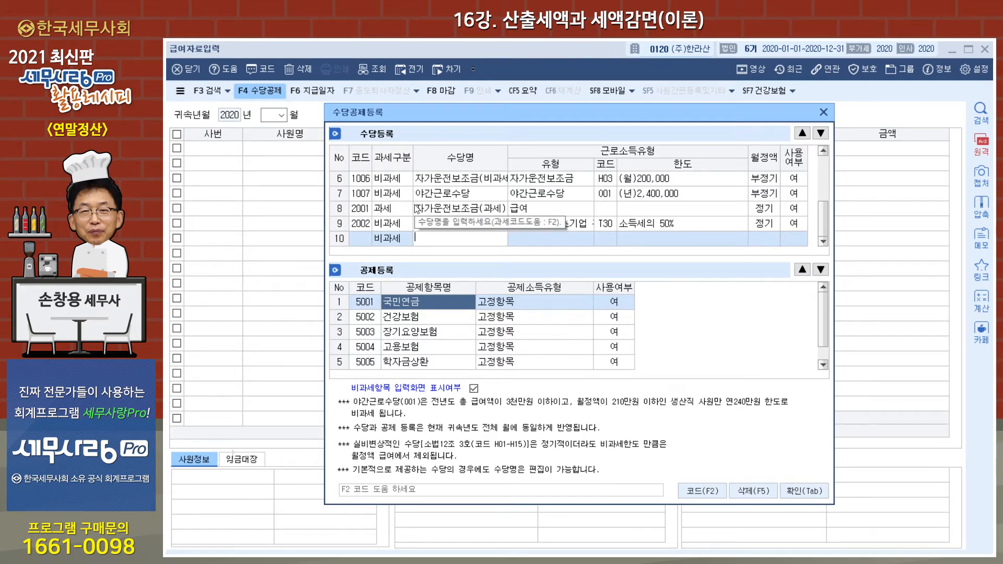
Look up 성과보 to register non-taxable code T40 중소기업 핵심인력 성과보상기금 in the tenth row and close the allowance registration.
key("F2")
type("성과")
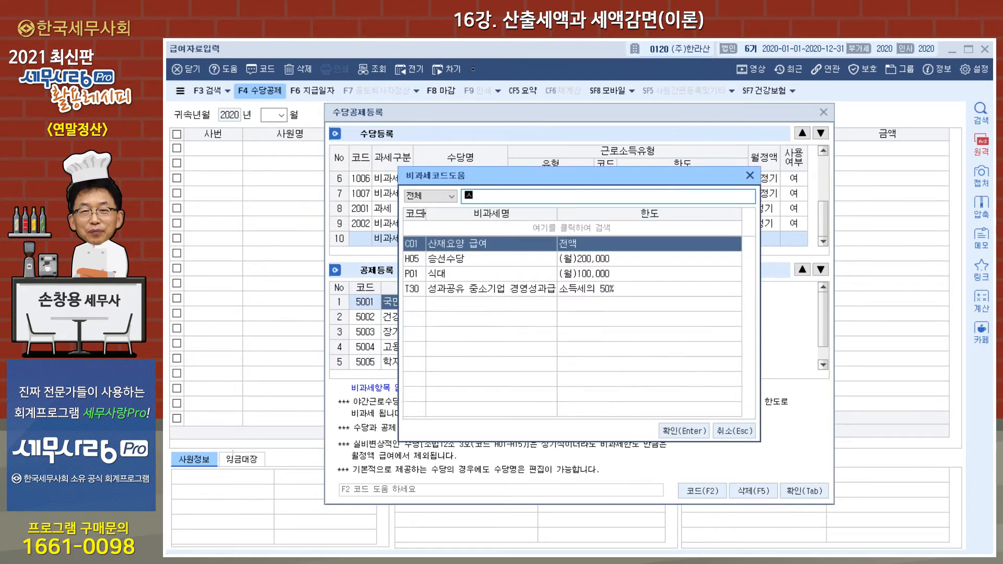
type("보")
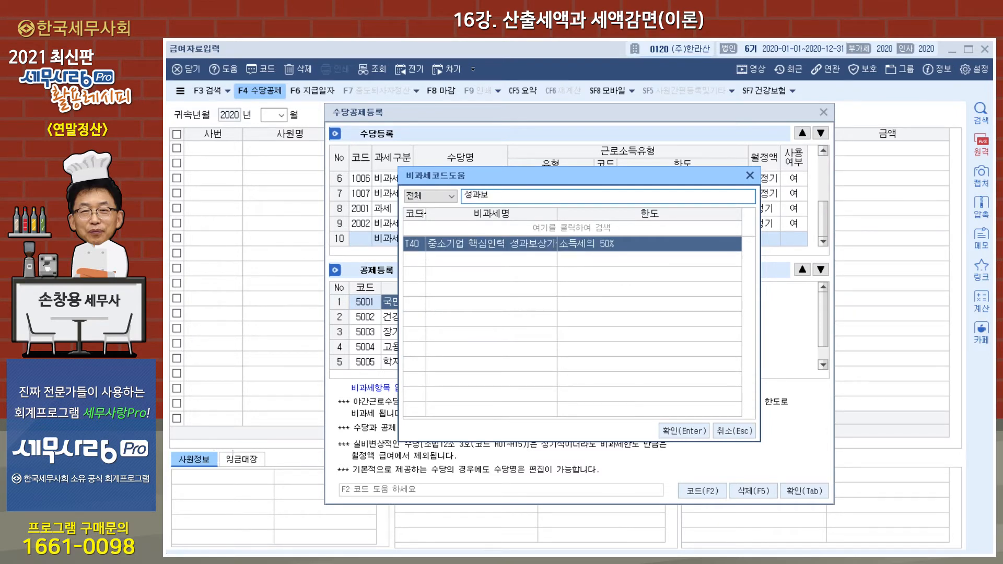
double_click(452, 251)
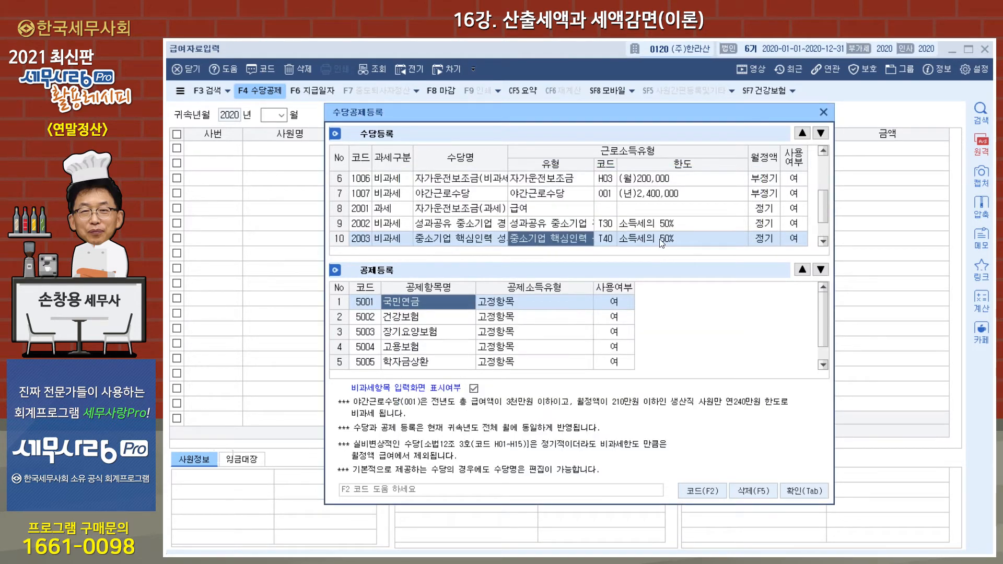
key("Return")
key("Return")
key("Return")
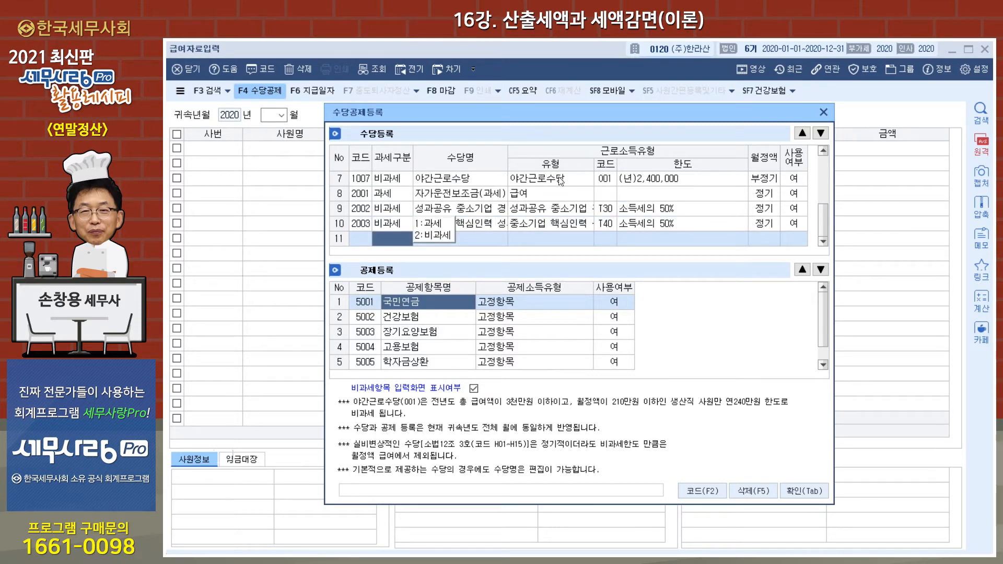
left_click(823, 114)
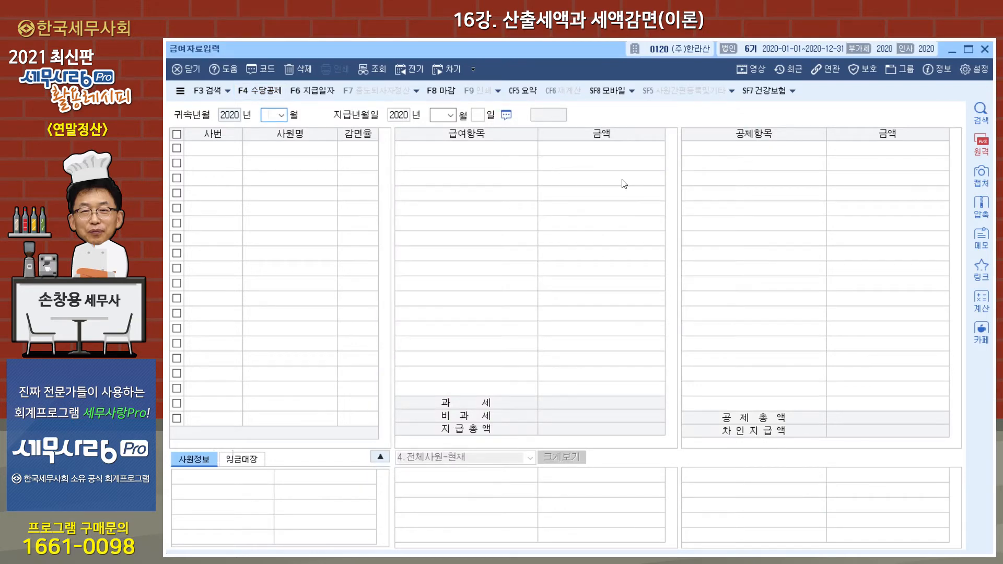
Load the payroll data for December 2020 and cancel its closing (마감취소).
type("12")
key("Return")
key("Return")
key("Return")
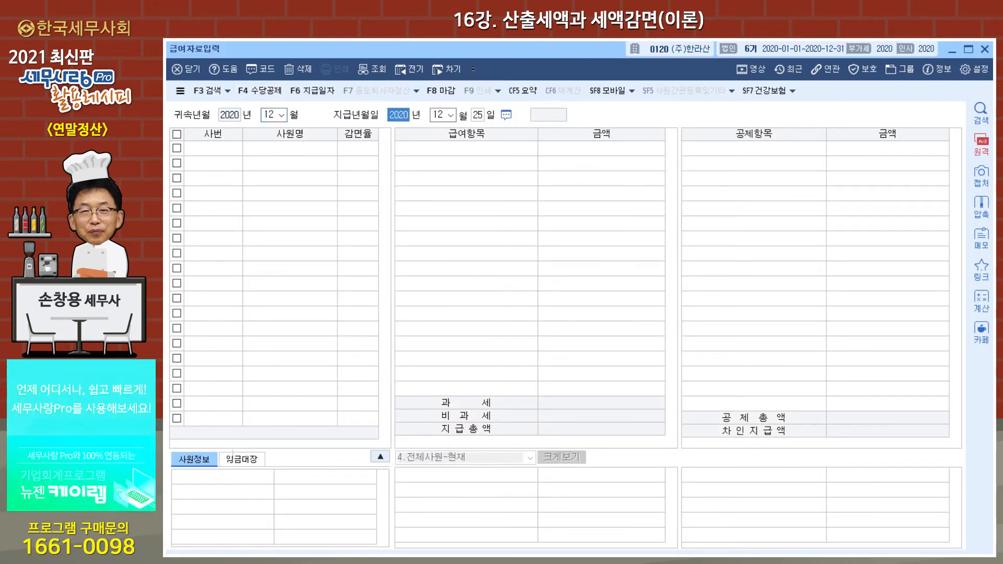
key("Return")
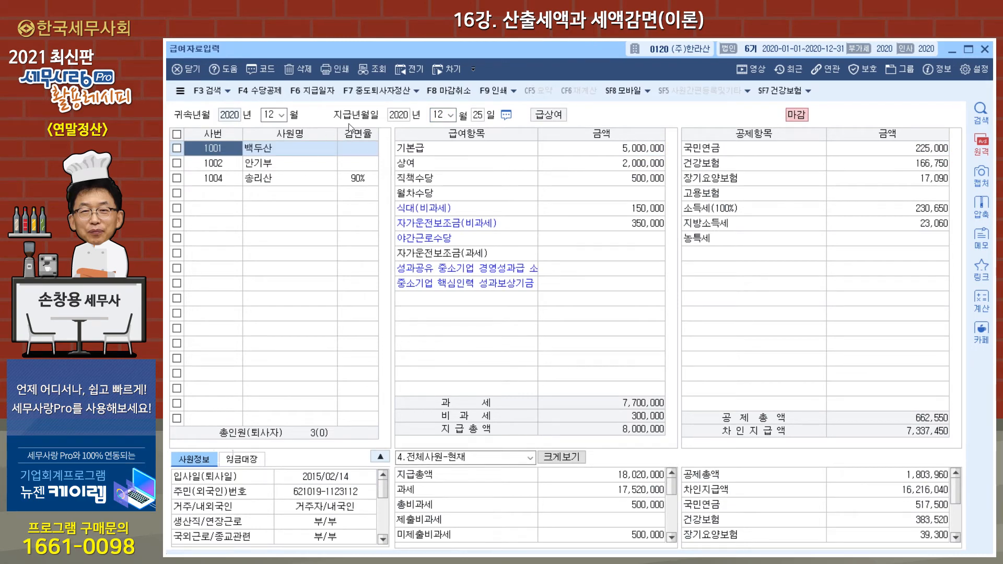
left_click(452, 96)
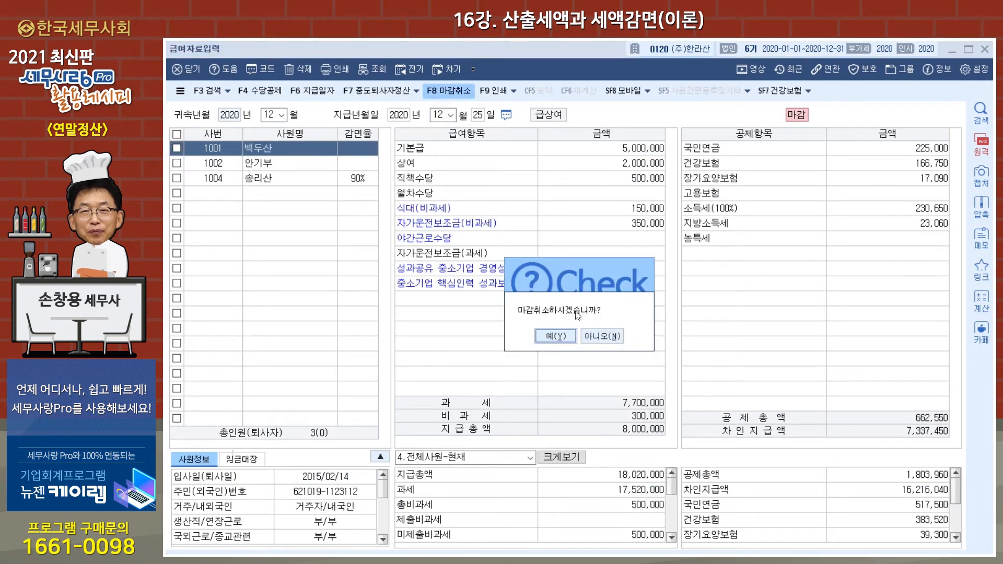
left_click(555, 336)
Enter 10,000,000 as the second employee's 성과공유 중소기업 경영성과급 allowance.
left_click(309, 167)
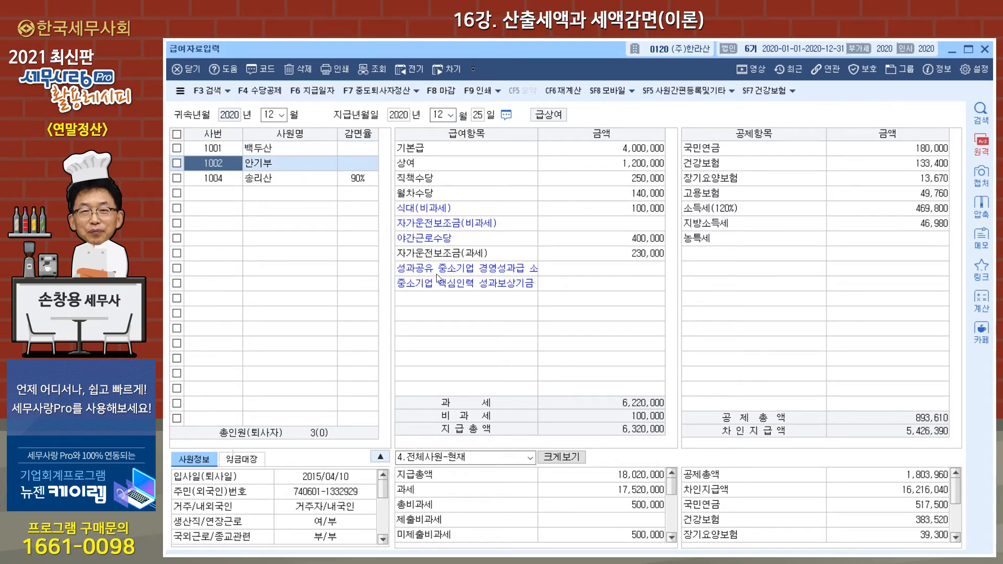
left_click(487, 289)
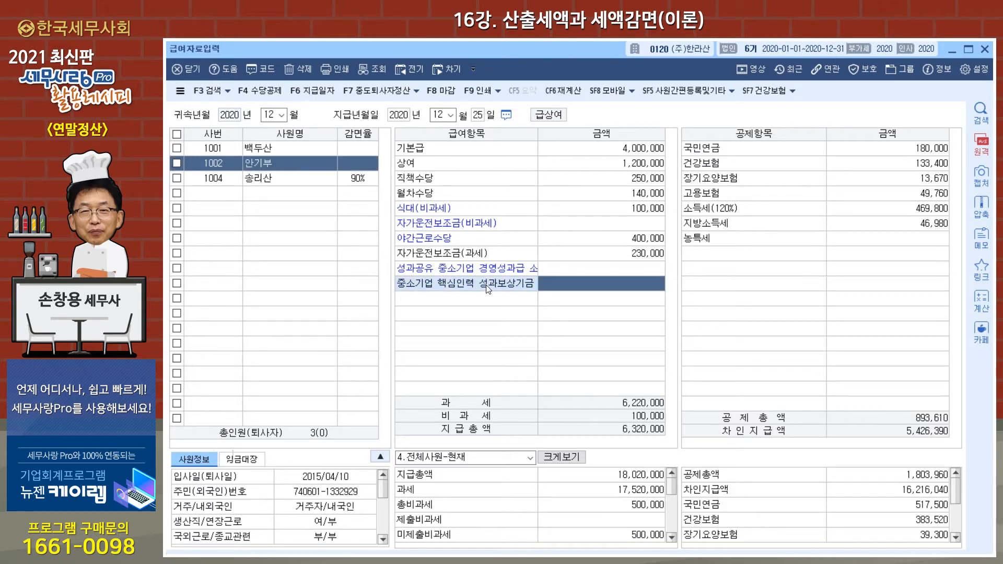
left_click(488, 273)
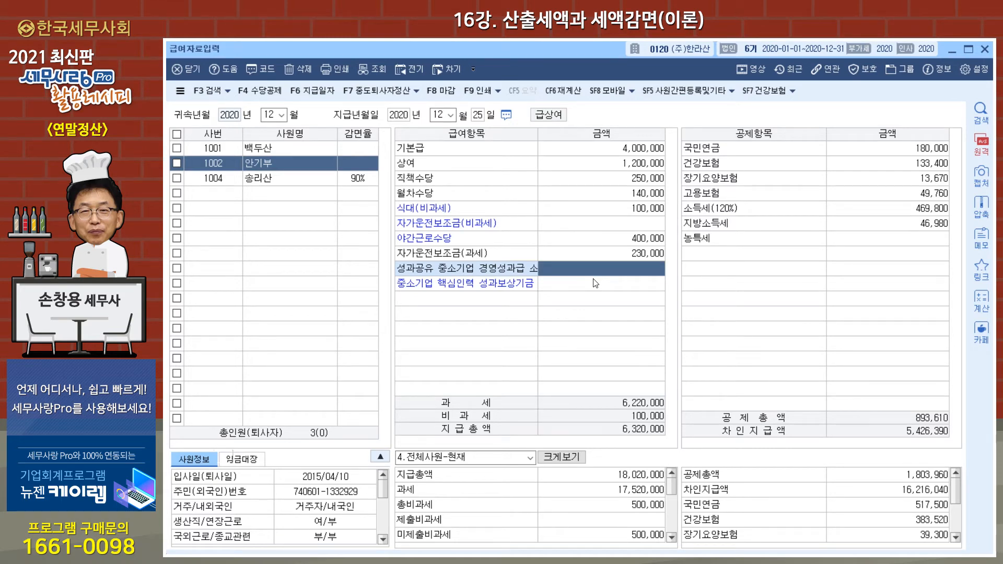
type("10000000")
key("Return")
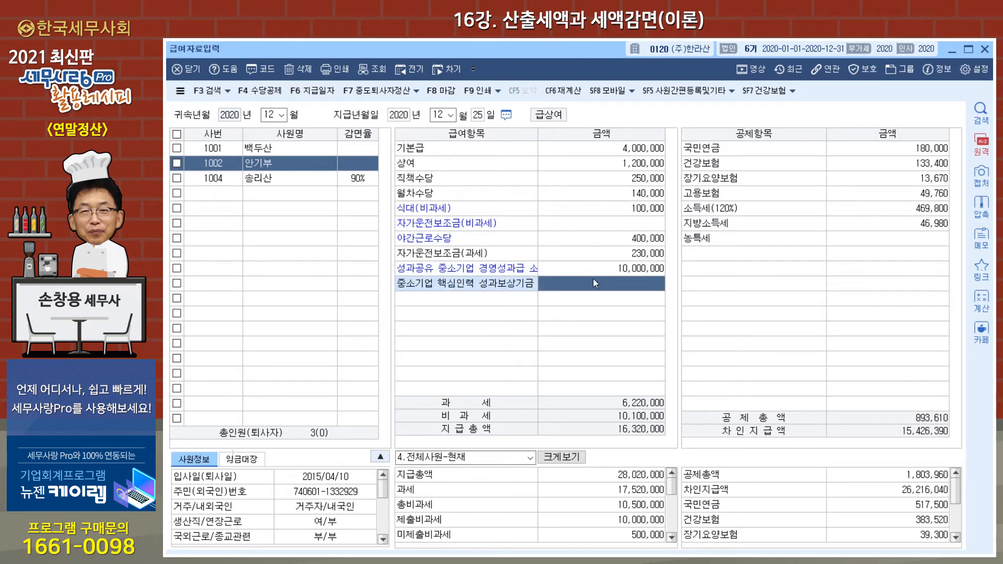
Enter 5,000,000 as the last employee's 중소기업 핵심인력 성과보상기금 allowance.
left_click(296, 179)
left_click(560, 288)
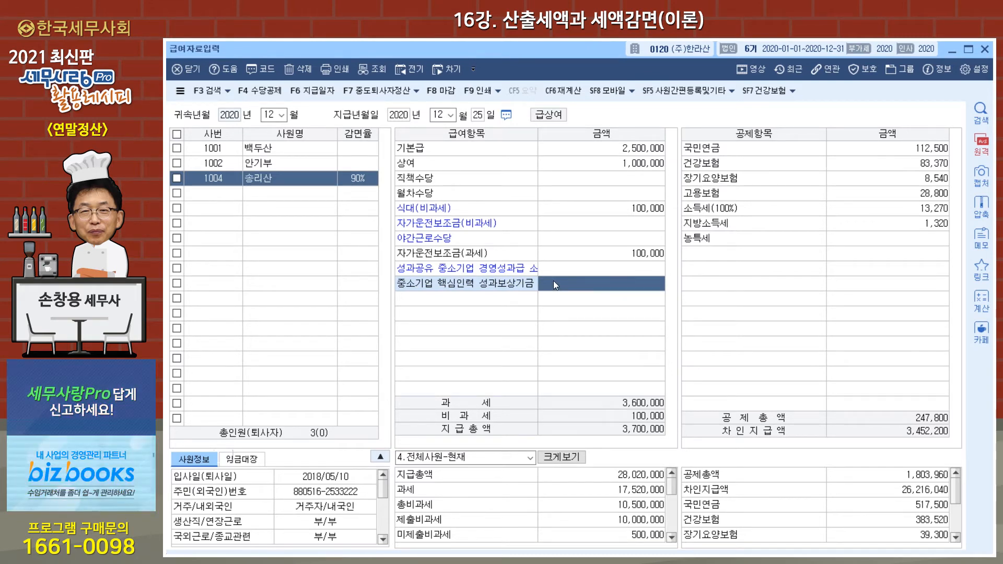
type("5000000")
key("Return")
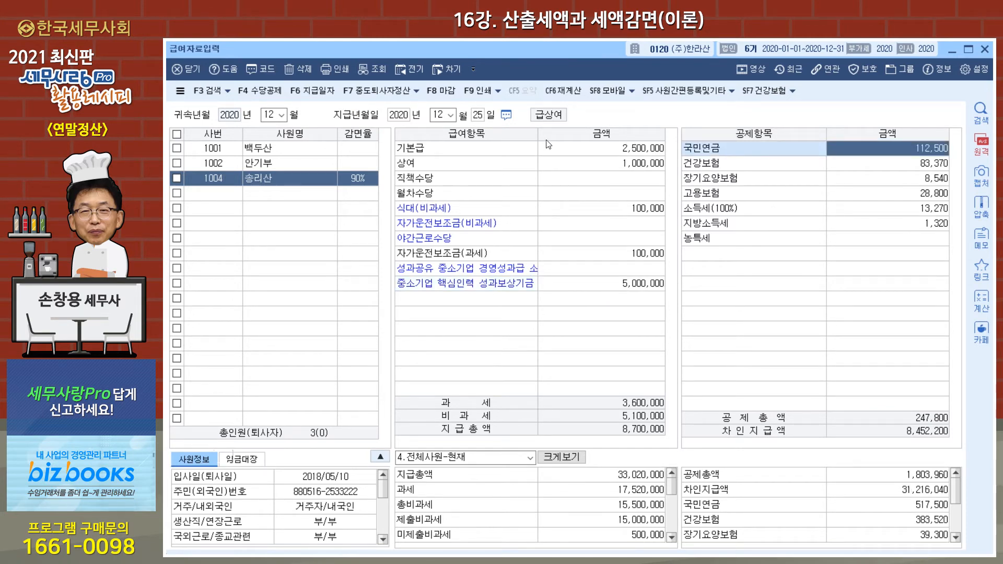
Compare the payroll and deduction entries of the second and last employees.
left_click(310, 165)
left_click(306, 181)
left_click(303, 167)
left_click(304, 180)
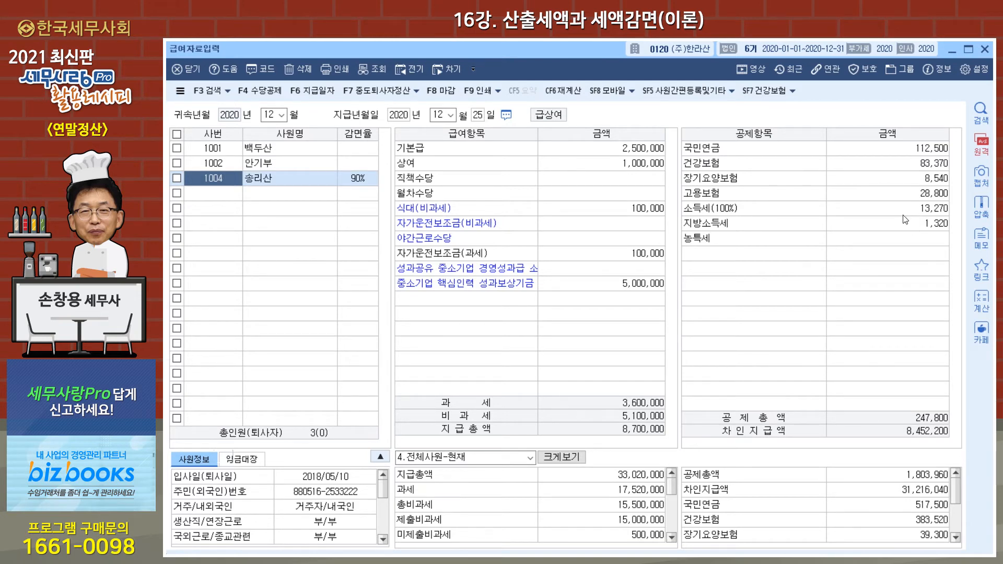
Mark the December payroll as closed (마감) and open the year-end settlement data entry (연말정산추가자료입력).
left_click(447, 97)
left_click(556, 336)
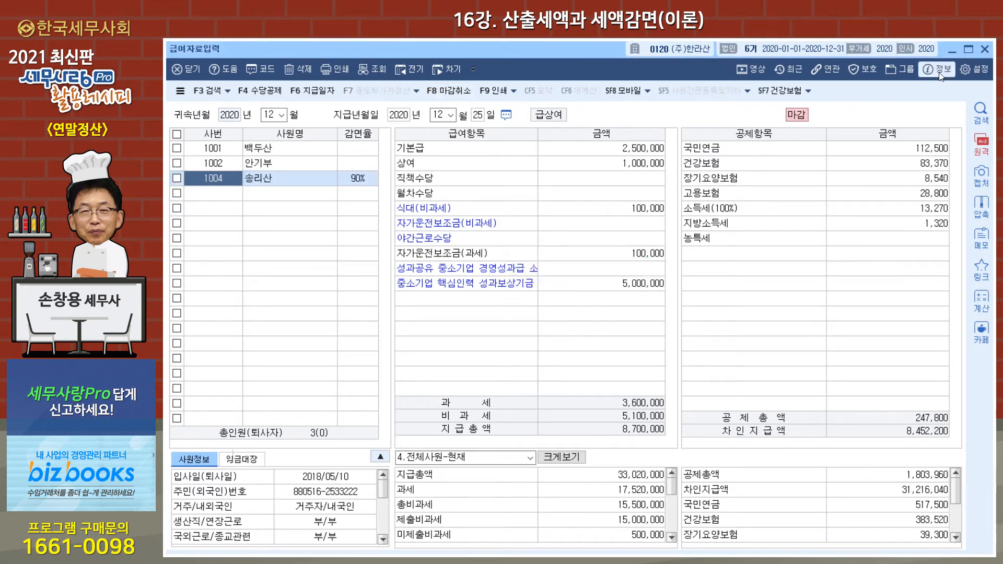
left_click(986, 50)
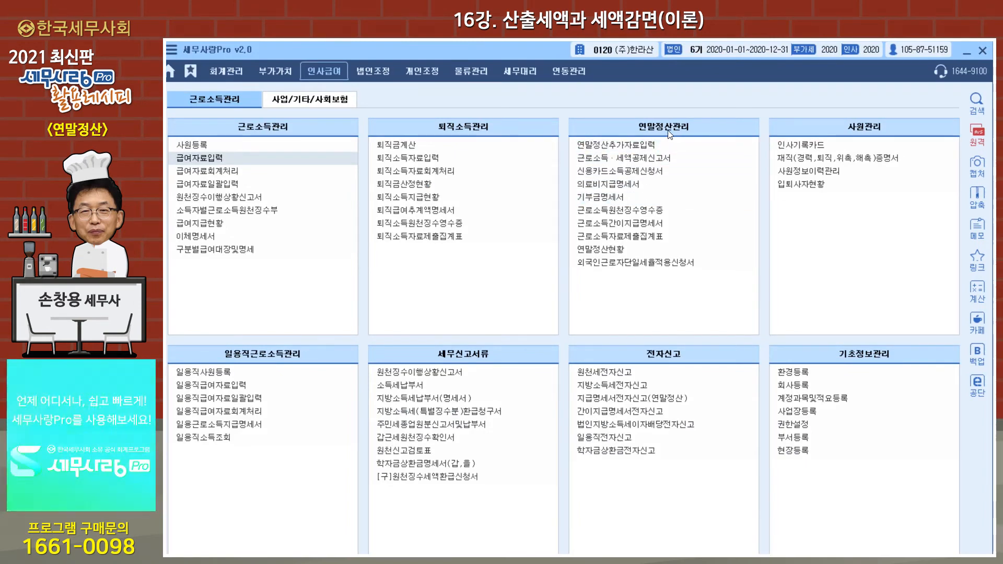
left_click(641, 150)
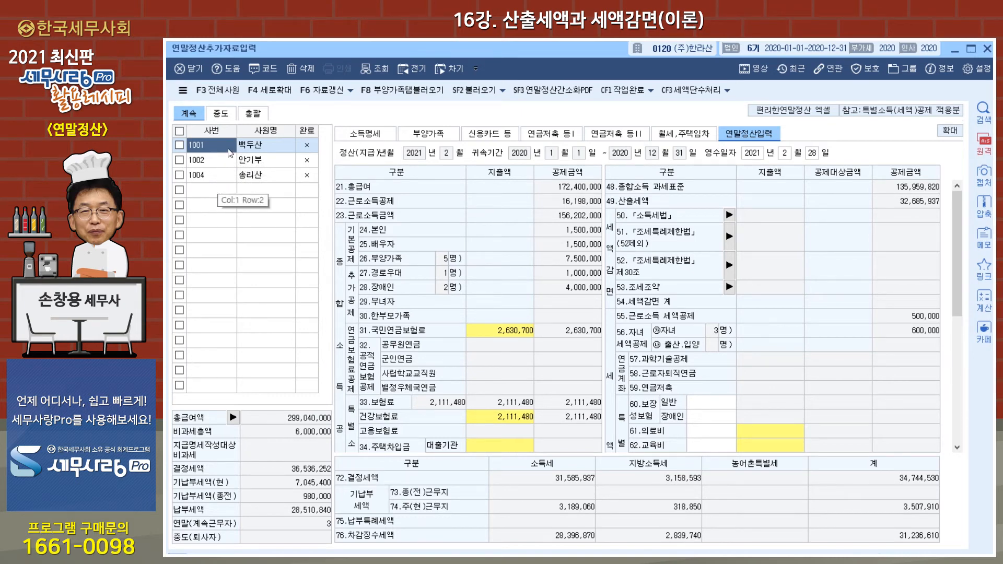
Select all three employees and refresh their year-end settlement data (자료갱신) from the updated payroll.
left_click(180, 145)
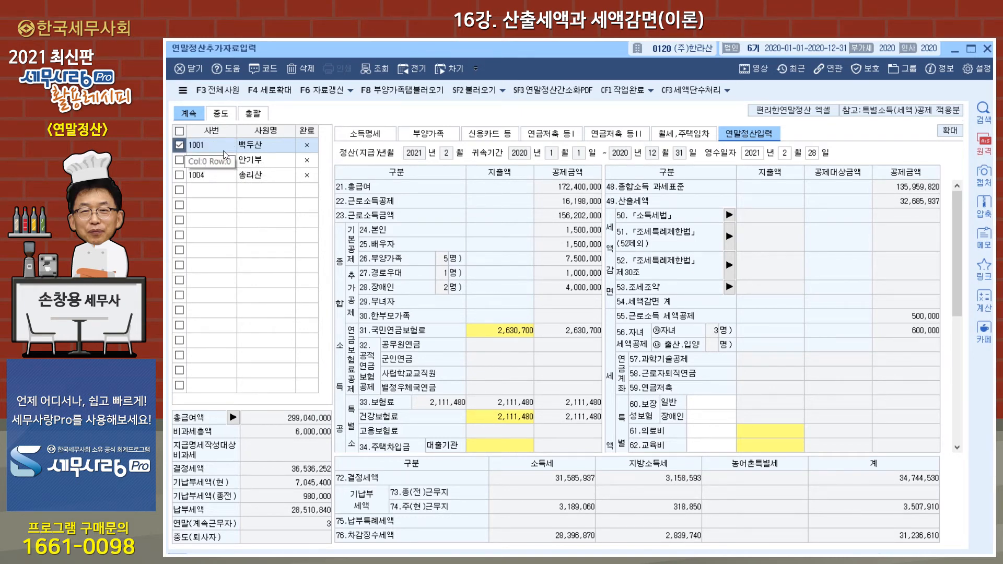
left_click(179, 176)
left_click(180, 164)
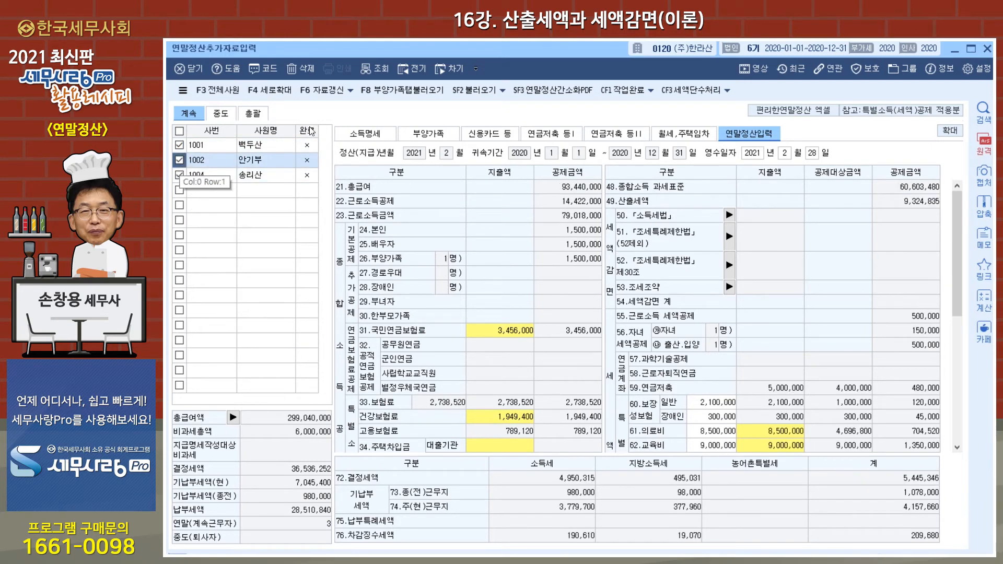
left_click(325, 92)
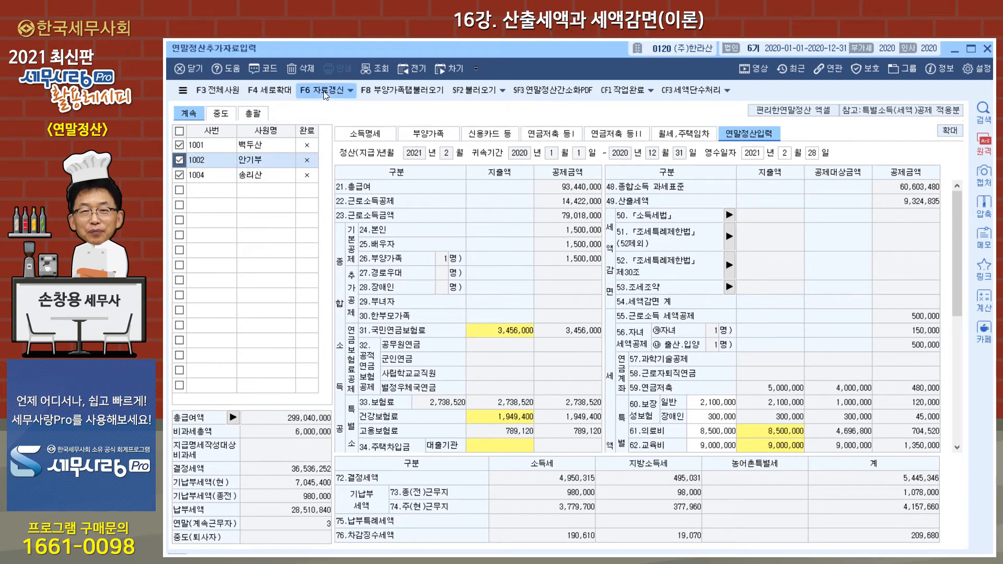
left_click(559, 346)
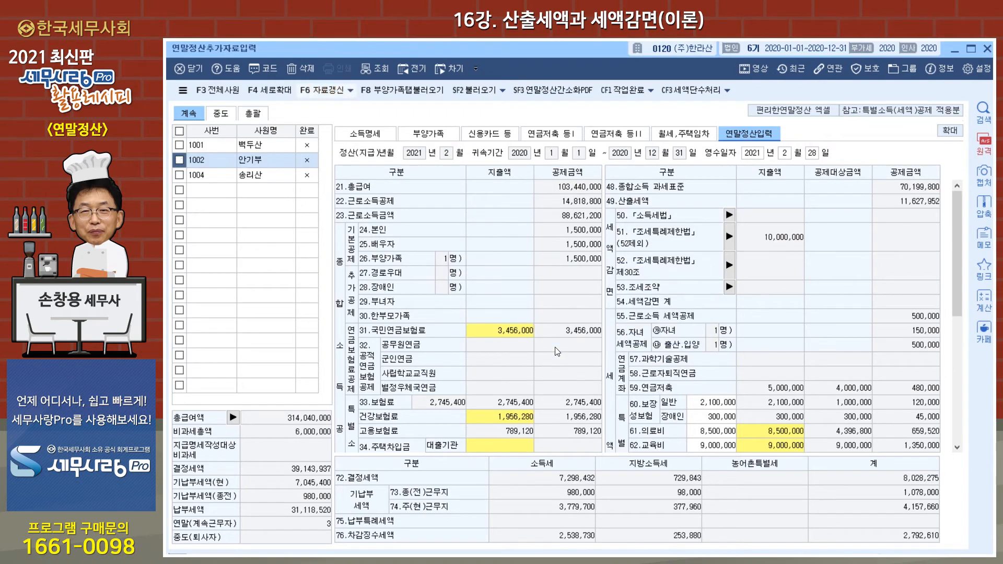
Examine the 성과공유중소기업경영성과급 (T30) and 중소기업핵심인력성과보상기금 (T40) rows in each employee's income details (소득명세).
left_click(377, 133)
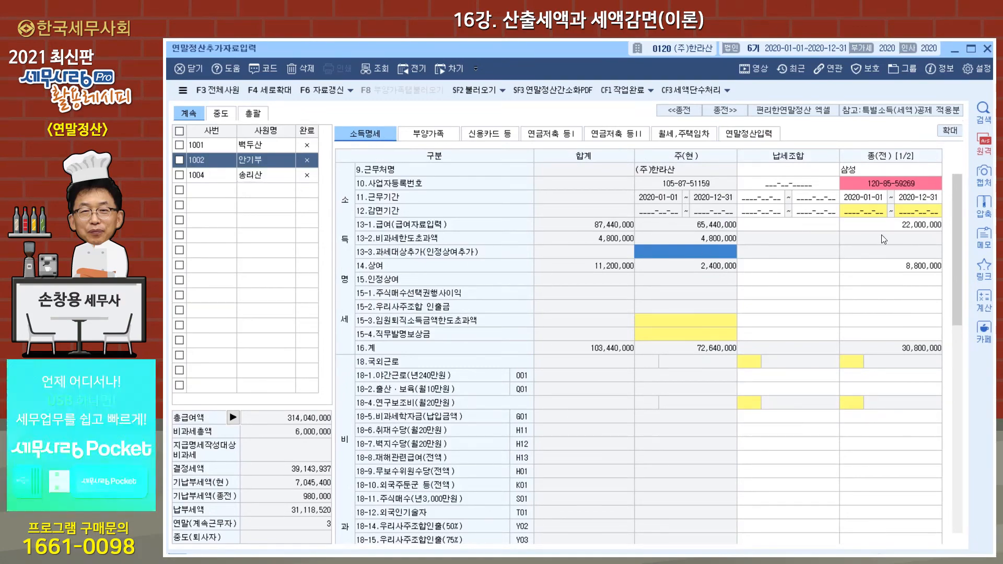
left_click_drag(956, 240, 962, 384)
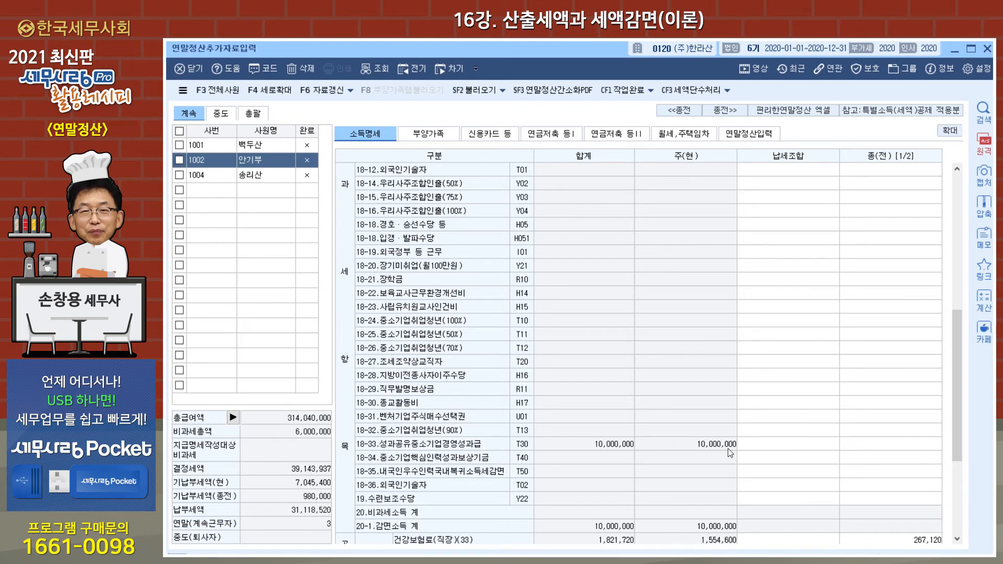
left_click(251, 176)
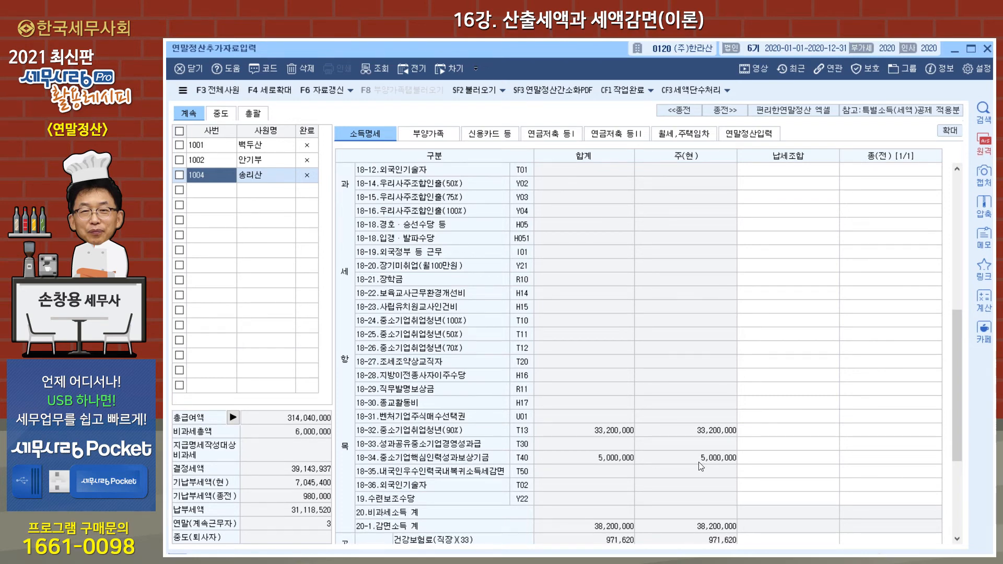
left_click(271, 149)
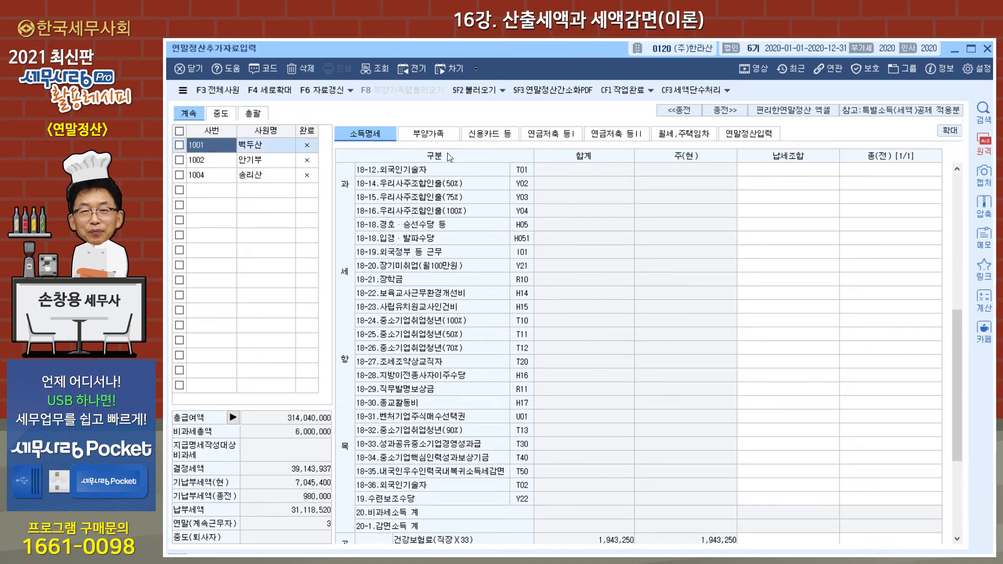
Apply the last employee's tax reduction in 연말정산입력 by confirming the 세액감면 calculation, and recheck its article 51 entries.
left_click(748, 135)
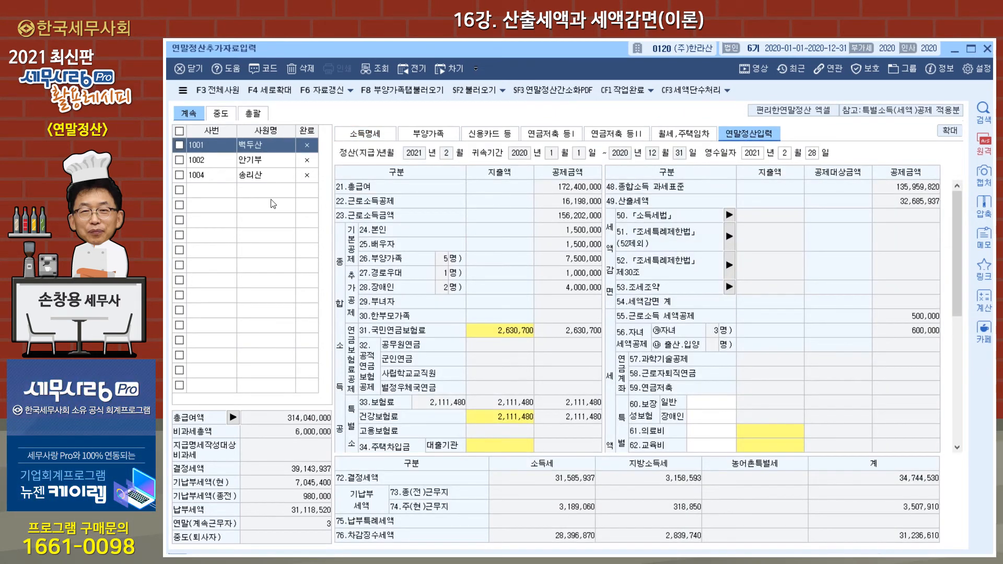
left_click(264, 178)
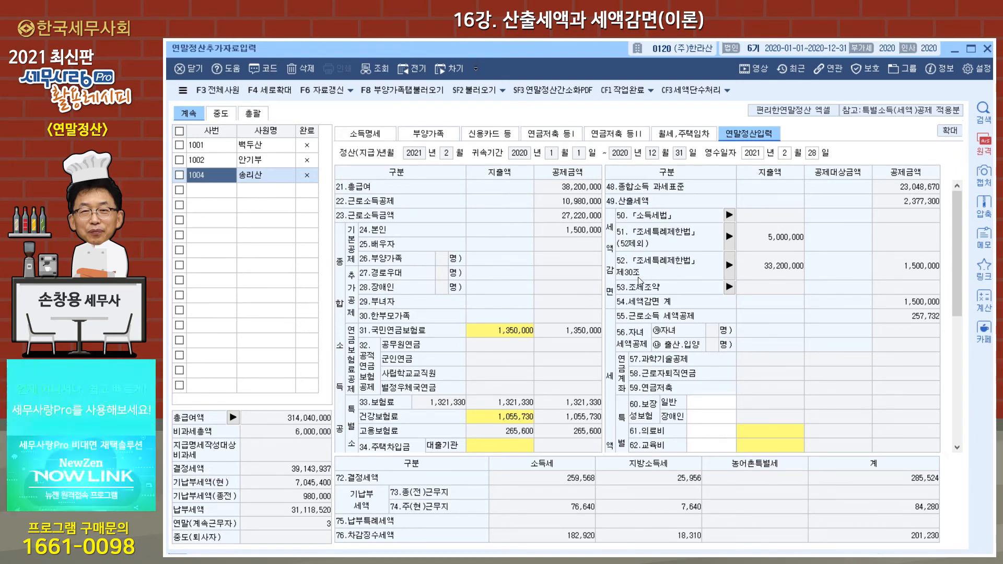
left_click(730, 267)
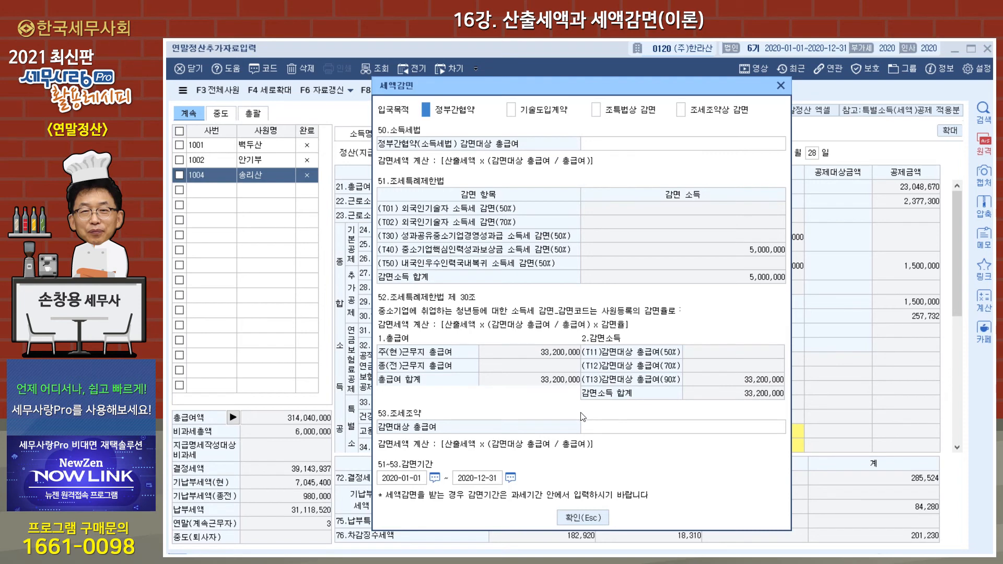
left_click(577, 516)
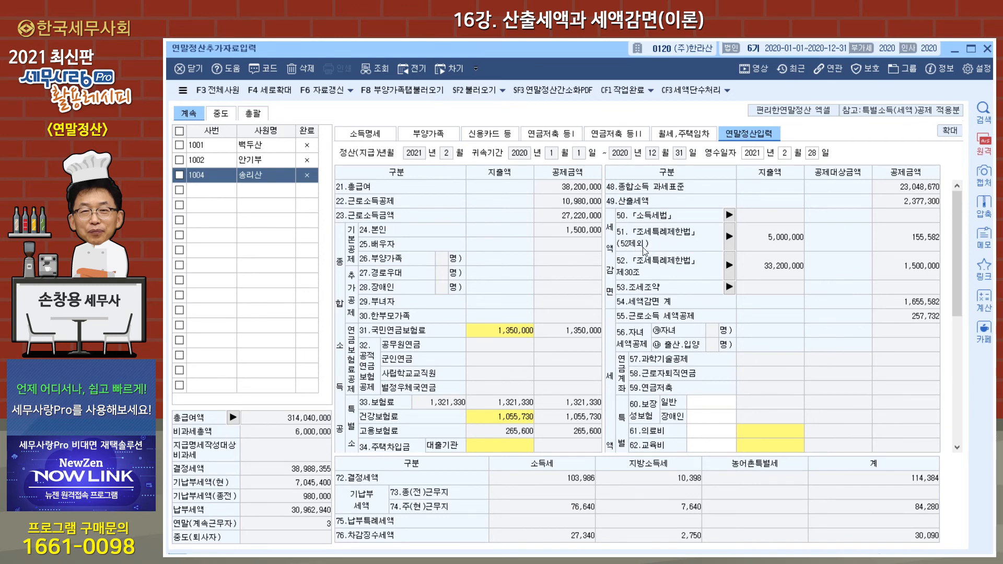
left_click(730, 237)
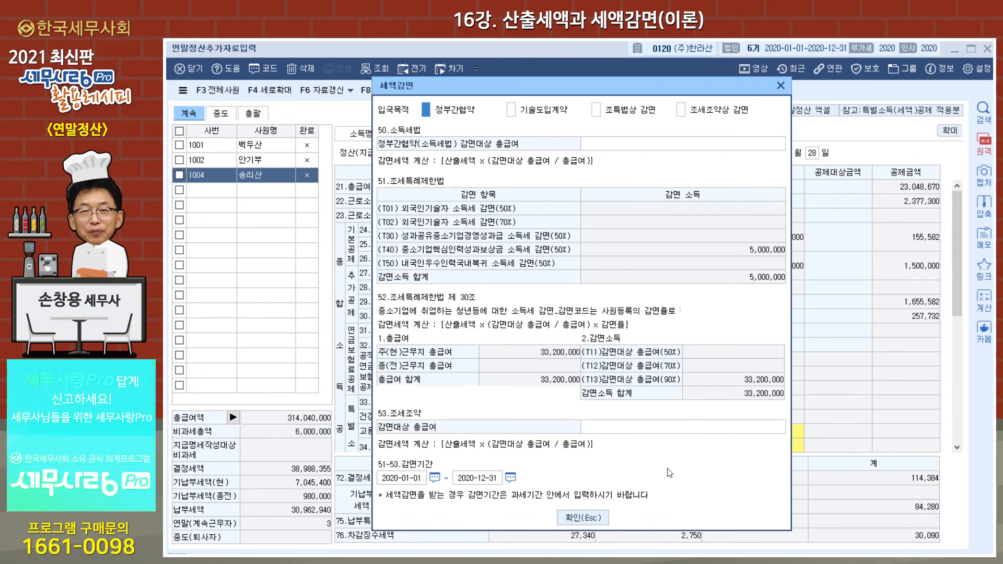
left_click(599, 518)
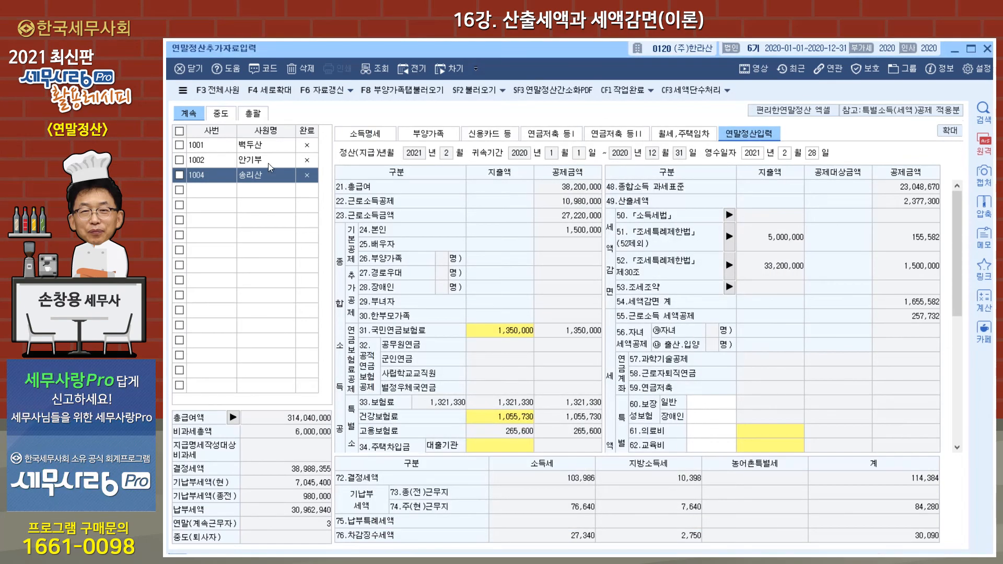
Apply the second employee's 51.조세특례제한법 tax reduction by reviewing and confirming the 세액감면 calculation.
left_click(268, 162)
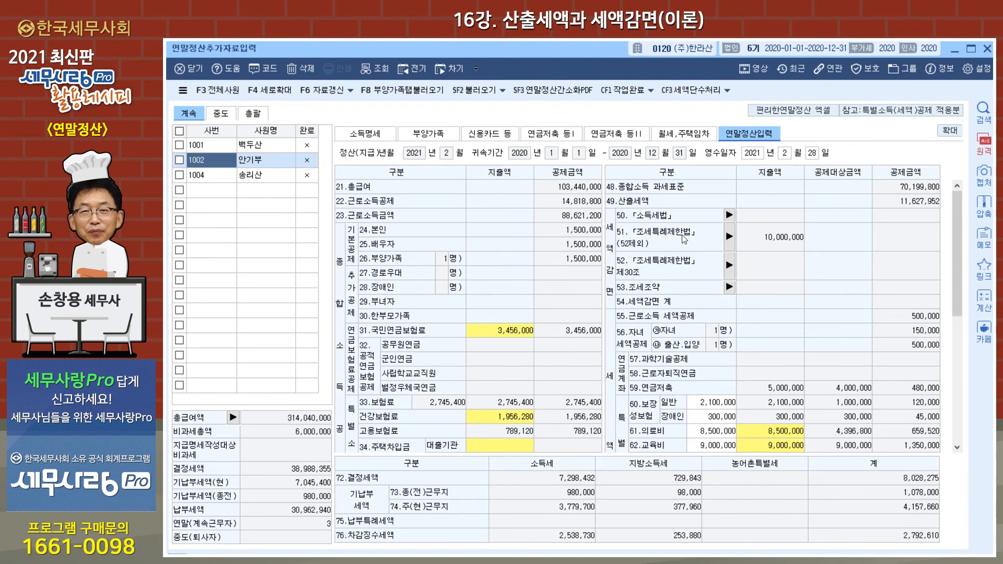
left_click(730, 241)
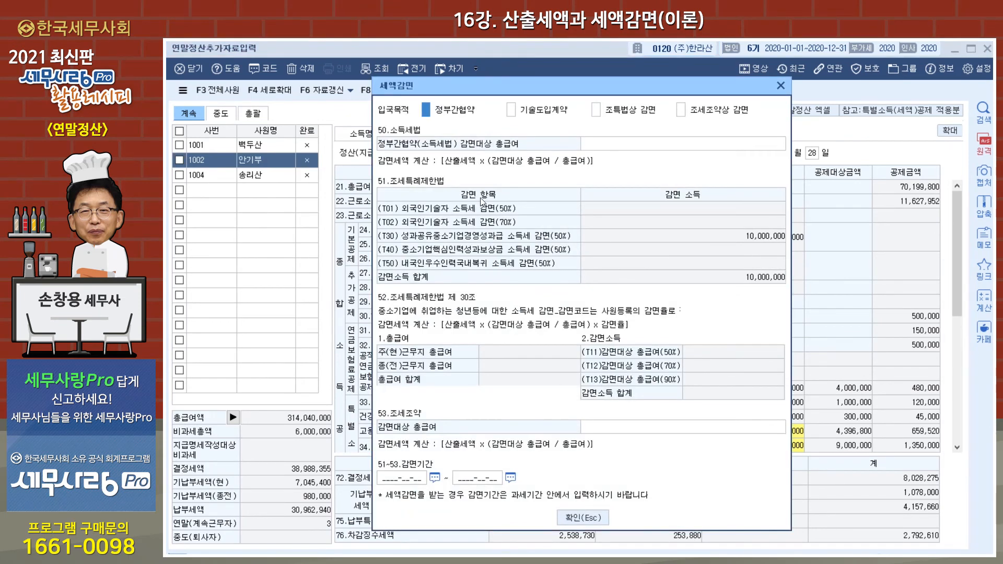
left_click(581, 518)
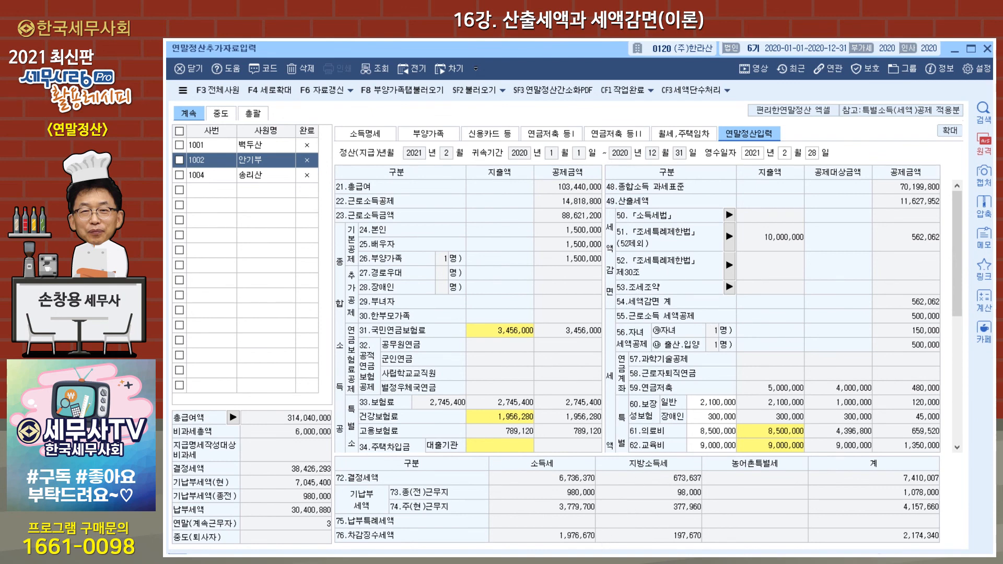
Close the year-end settlement entry and review the T30 and T40 allowances in the payroll's allowance and deduction registration (수당공제등록).
key("Escape")
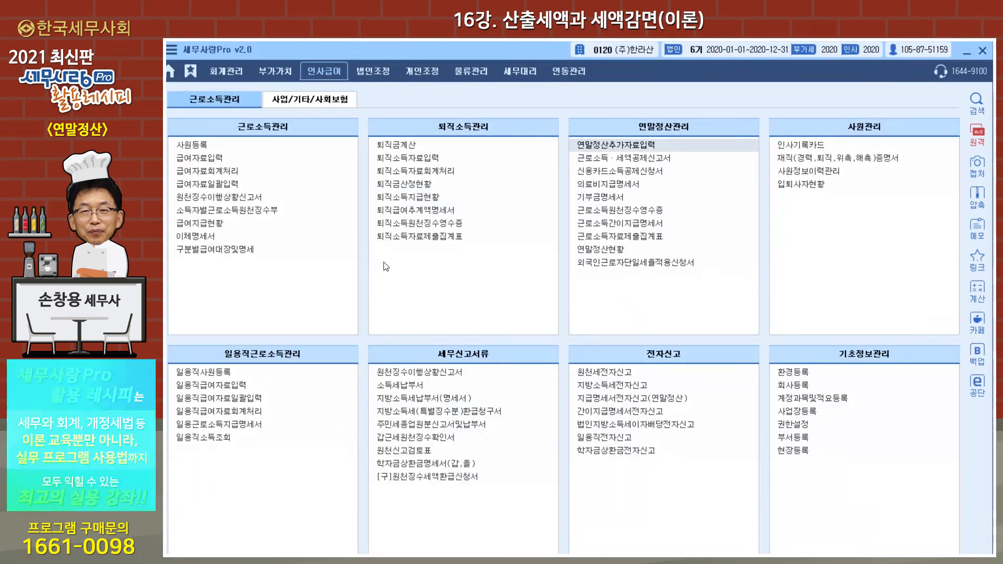
left_click(209, 158)
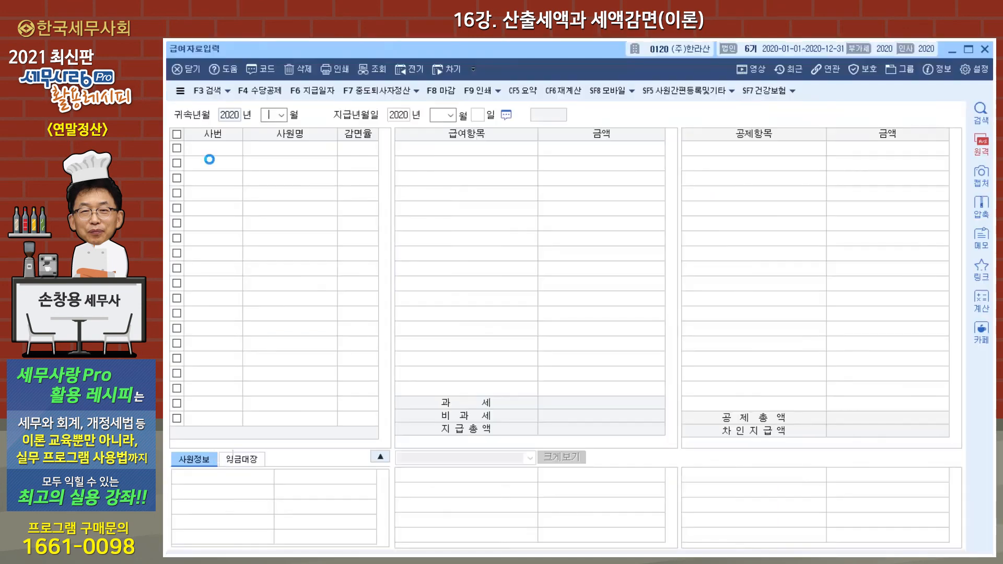
left_click(264, 95)
left_click_drag(821, 168, 822, 233)
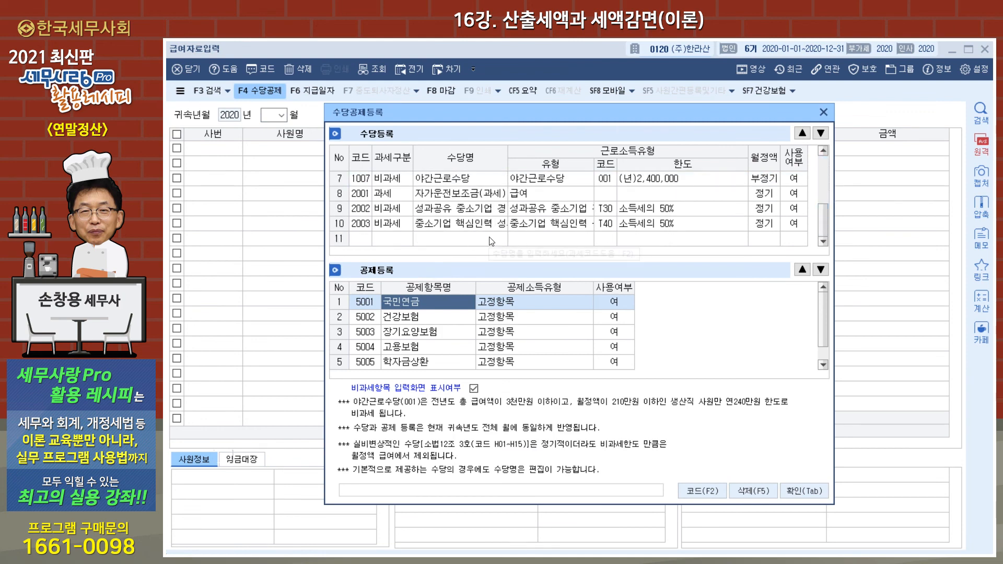